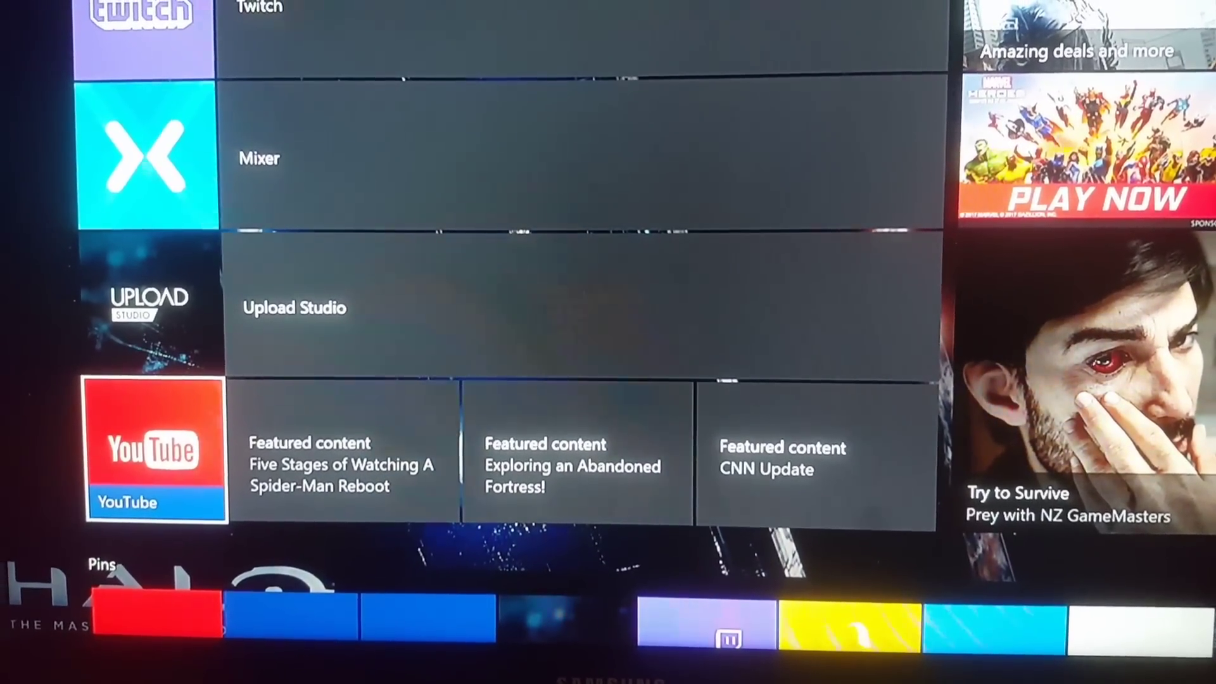
# - Open the Guide and go through All settings to the System page
pyautogui.press('super')
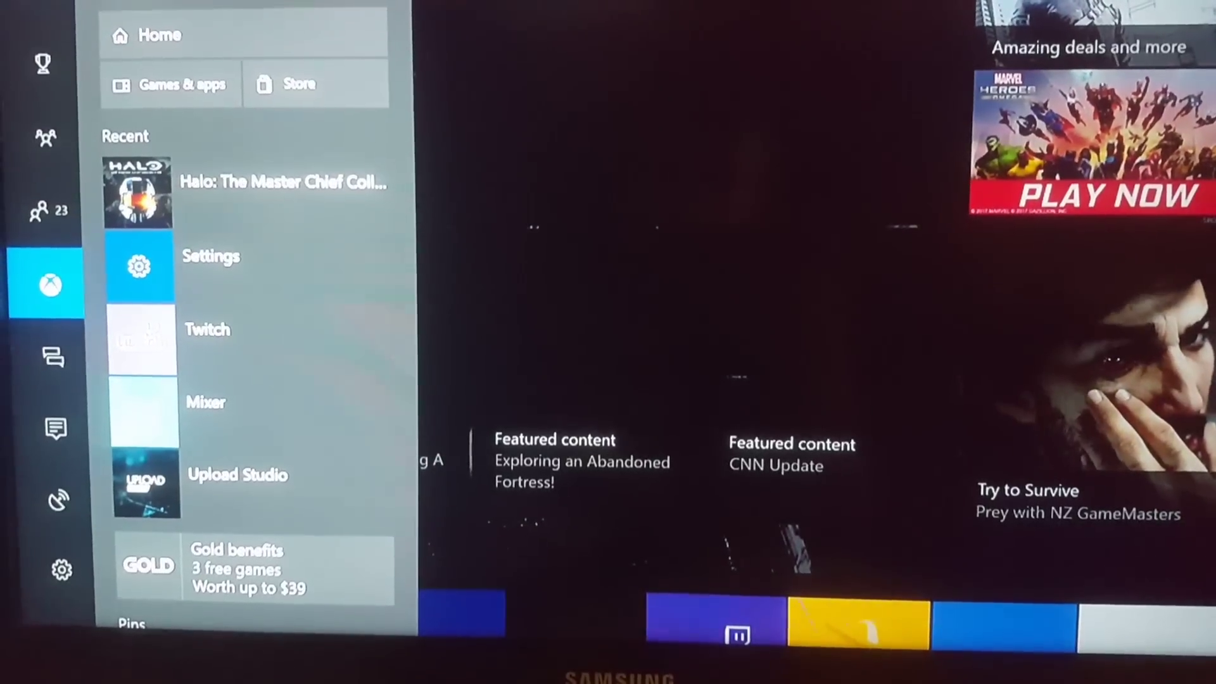
pyautogui.press('Down')
pyautogui.press('Down')
pyautogui.press('Down')
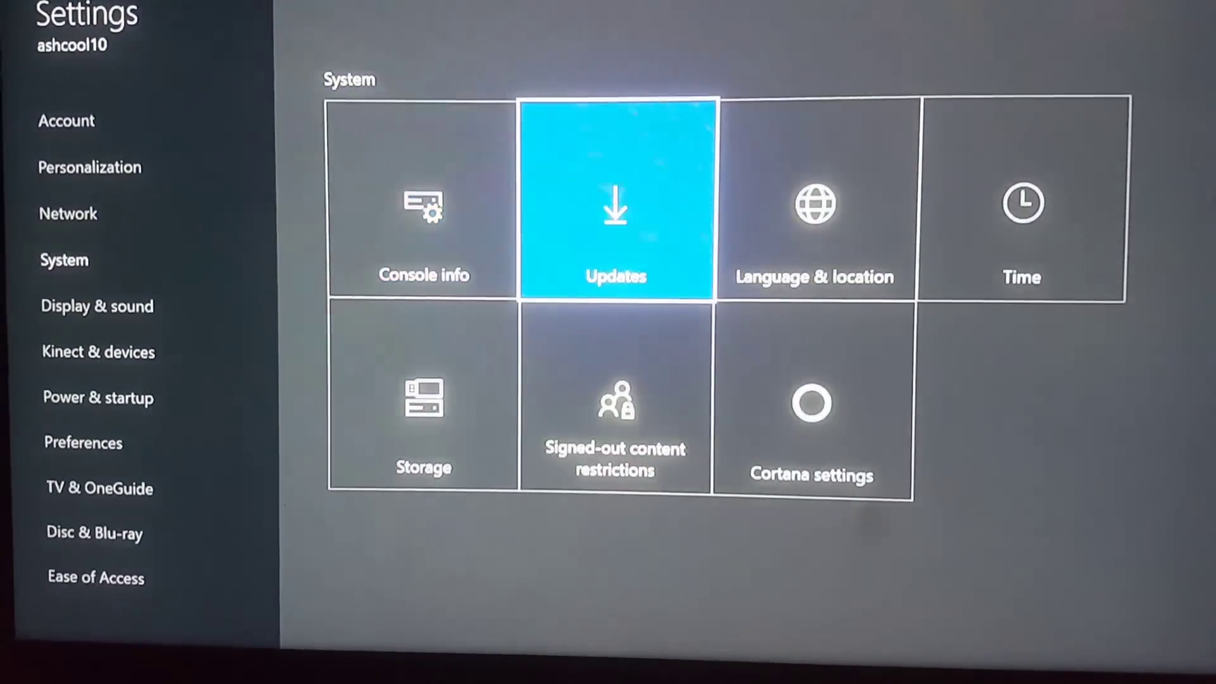
# - Open the Updates page and confirm 'Keep my games & apps up to date' is checked
pyautogui.press('Return')
pyautogui.press('Right')
pyautogui.press('Right')
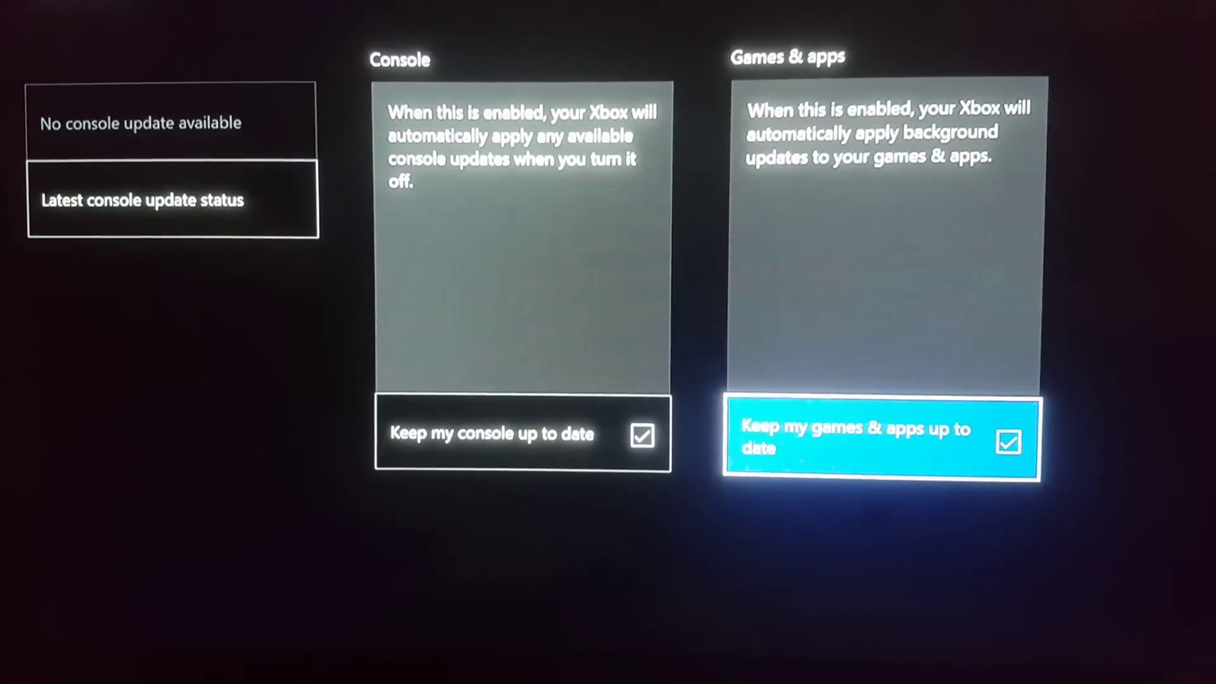
# - Leave Updates and move through the settings sidebar to Power & startup
pyautogui.press('Escape')
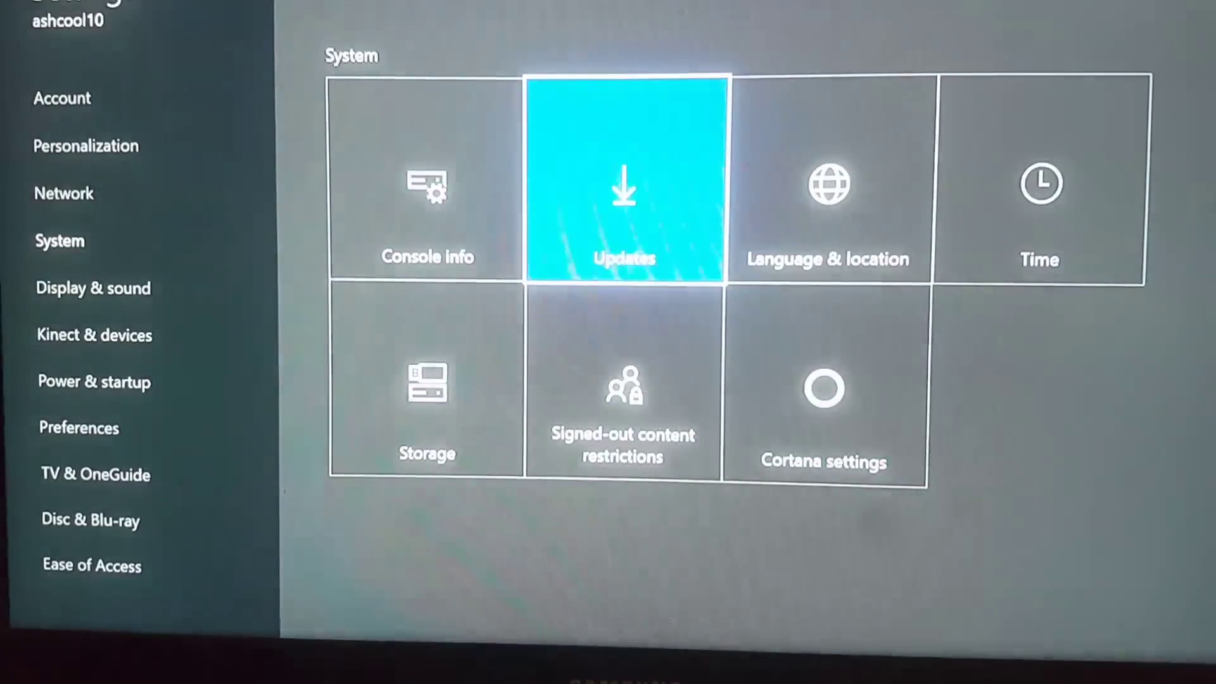
pyautogui.press('Left')
pyautogui.press('Left')
pyautogui.press('Up')
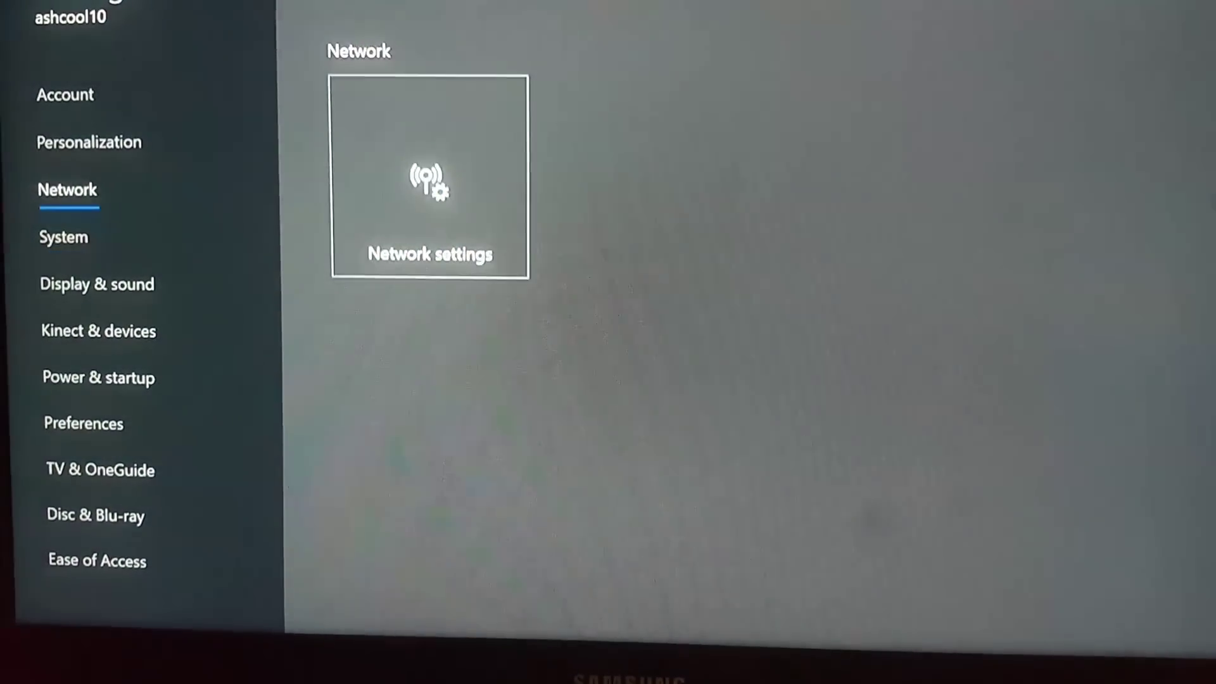
pyautogui.press('Up')
pyautogui.press('Up')
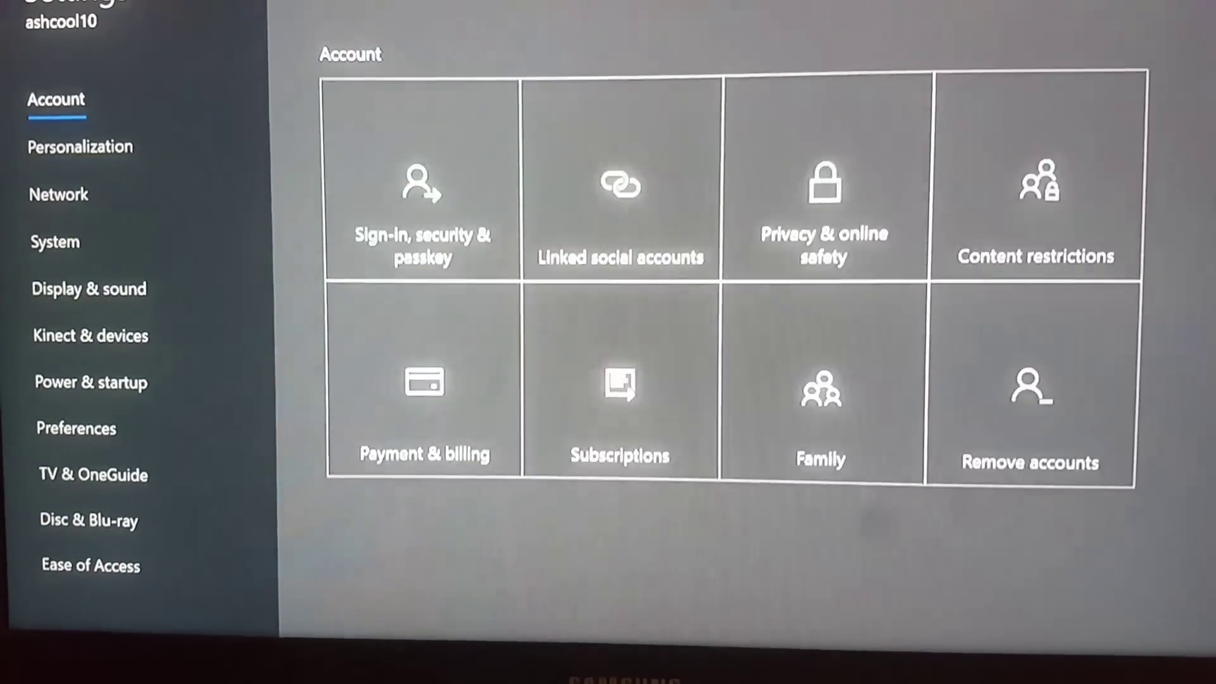
pyautogui.press('Down')
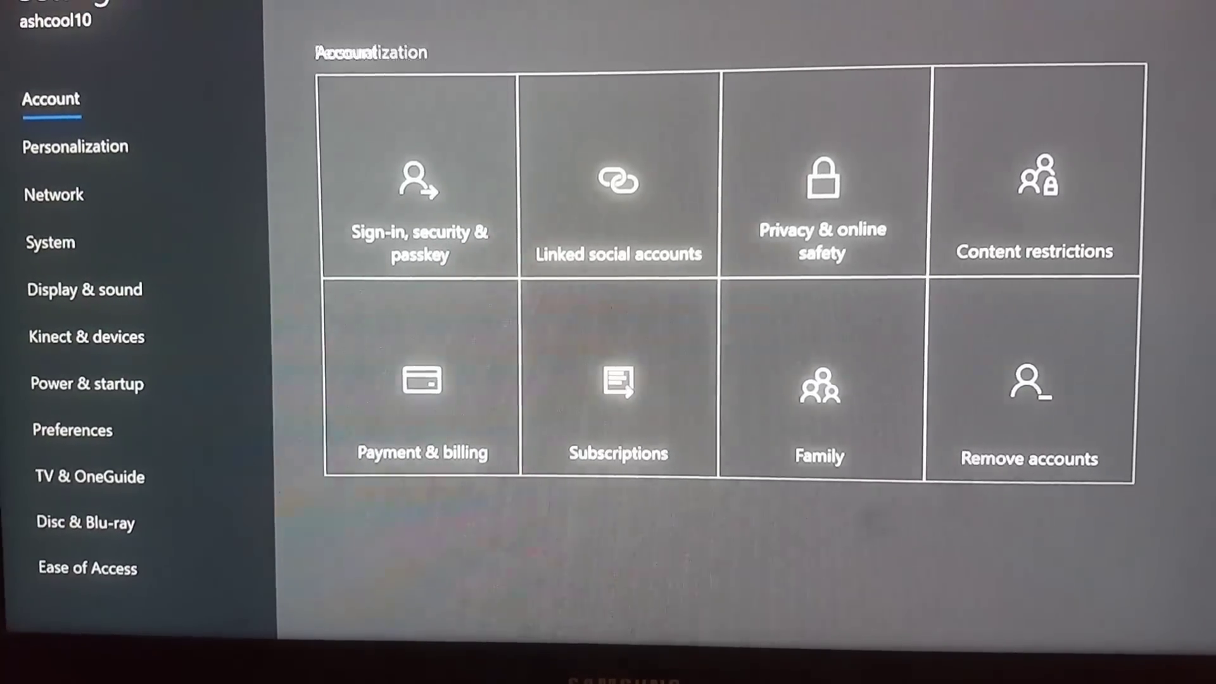
pyautogui.press('Down')
pyautogui.press('Down')
pyautogui.press('Down')
pyautogui.press('Down')
pyautogui.press('Right')
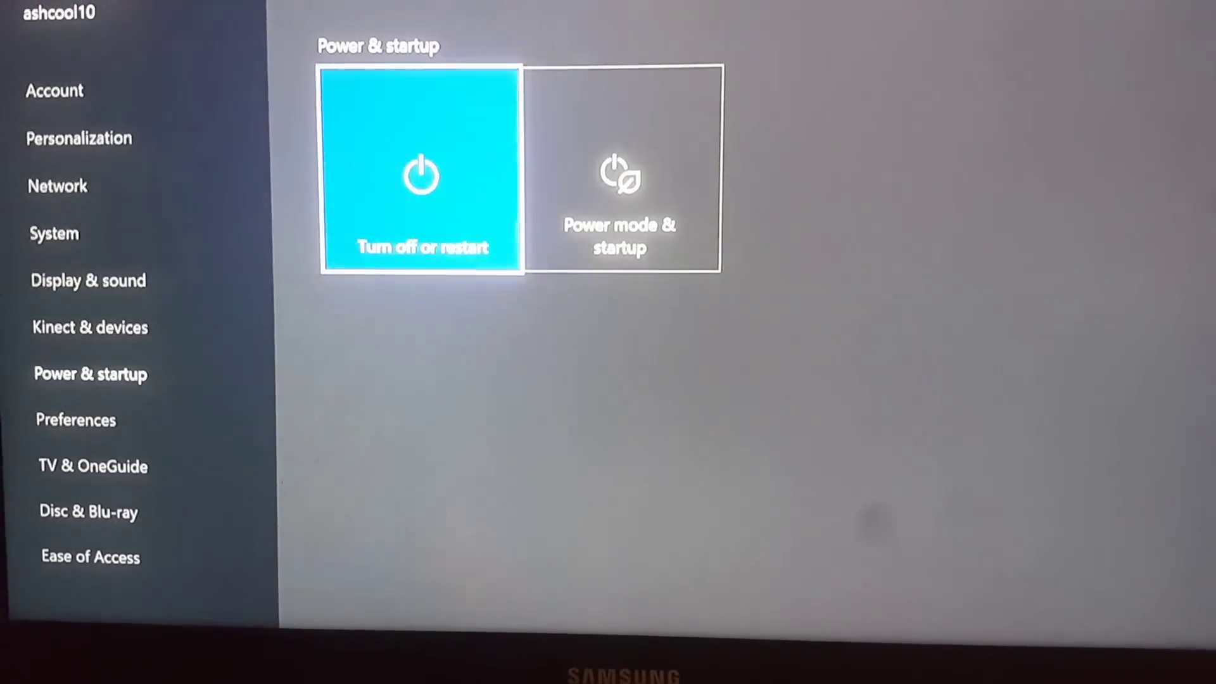
pyautogui.press('Right')
# - Open Power mode & startup and leave 'When Xbox is off, turn off storage' unchecked
pyautogui.press('Return')
pyautogui.press('Right')
pyautogui.press('Right')
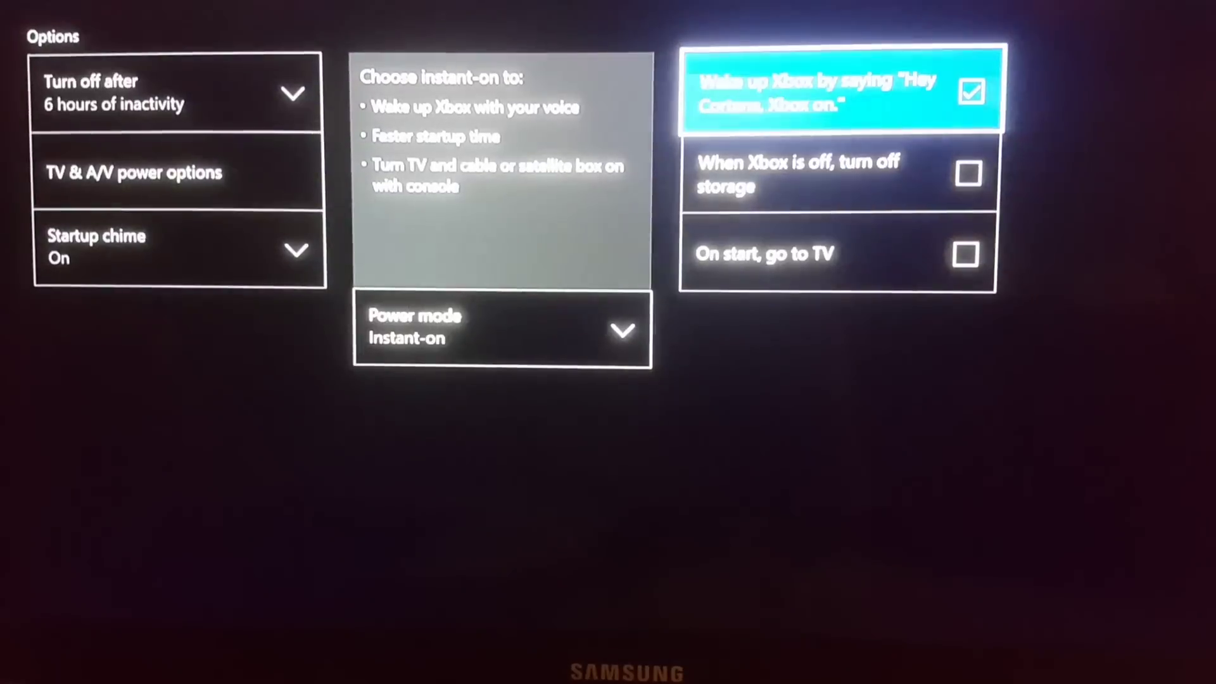
pyautogui.press('Down')
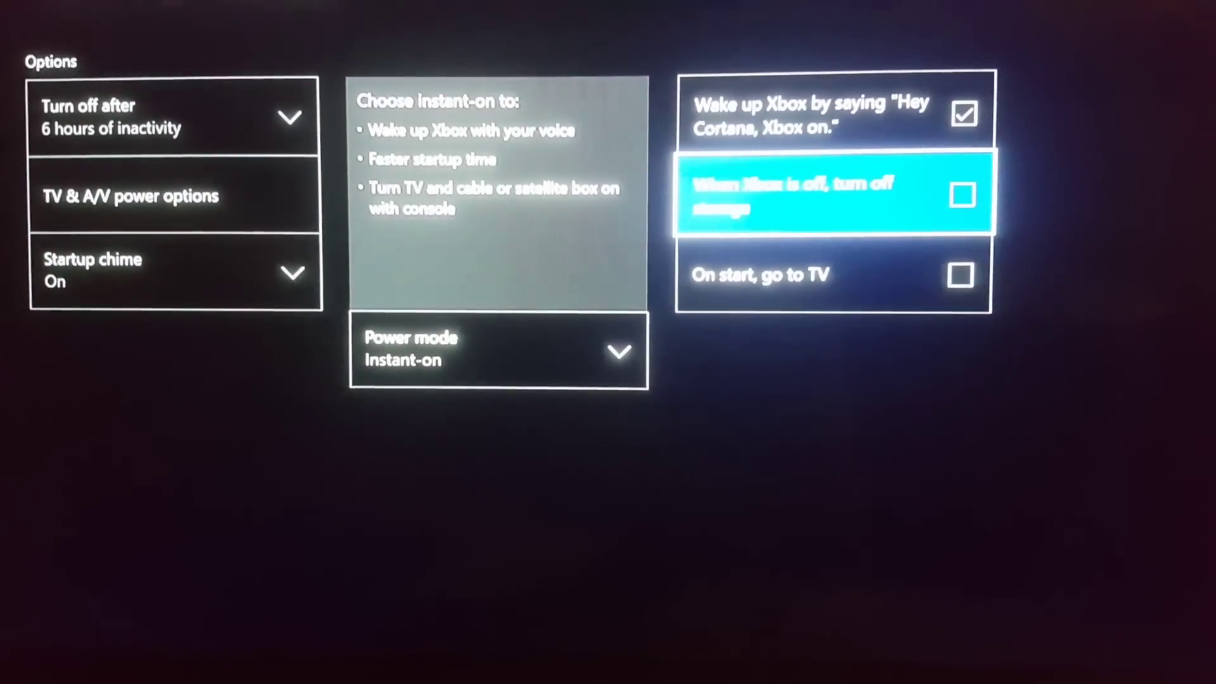